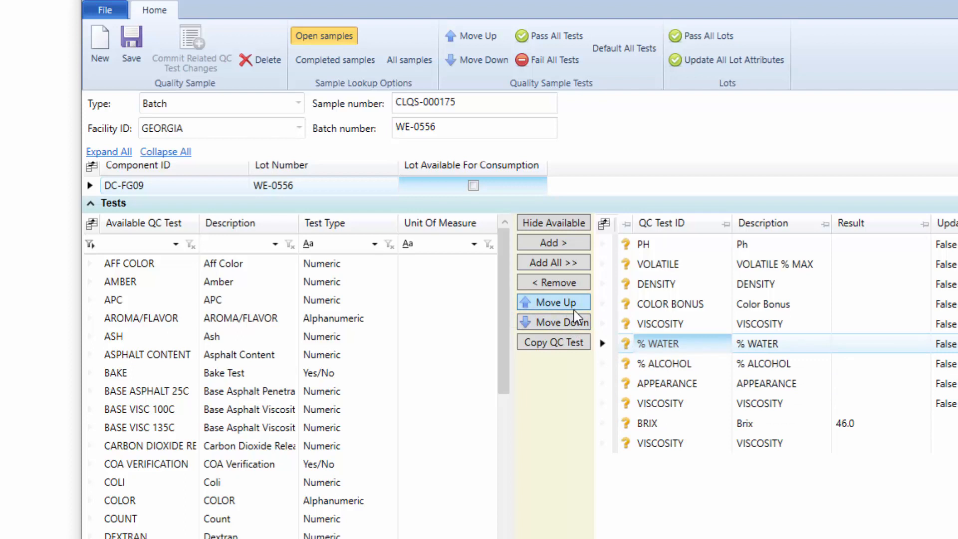
# Reorder the sample's tests so that % WATER sits directly between % ALCOHOL and APPEARANCE
pyautogui.click(578, 324)
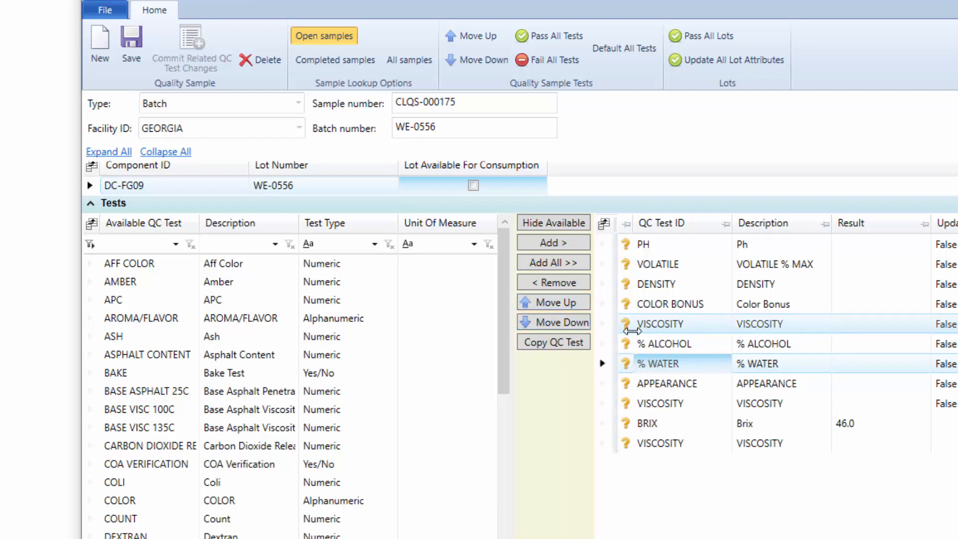
pyautogui.click(581, 322)
pyautogui.click(581, 323)
pyautogui.click(580, 305)
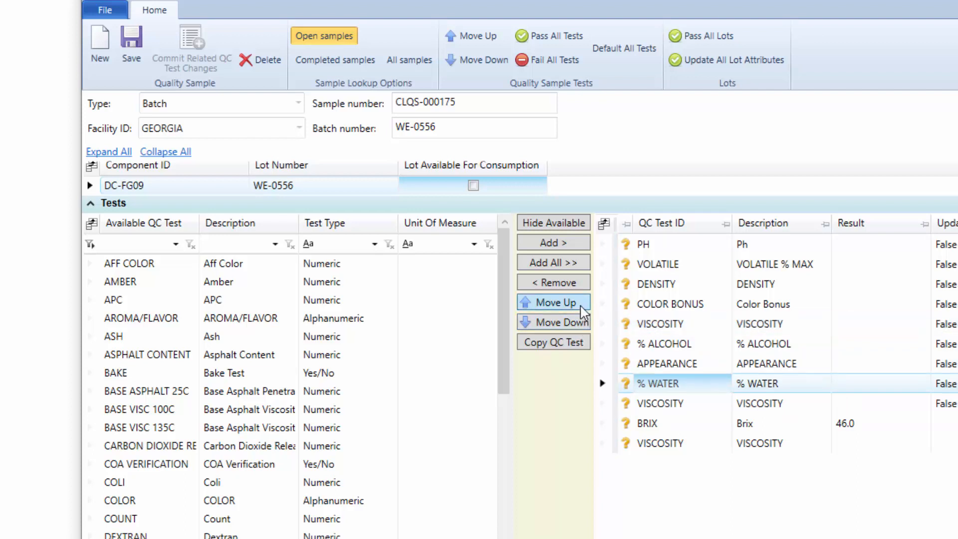
pyautogui.click(581, 306)
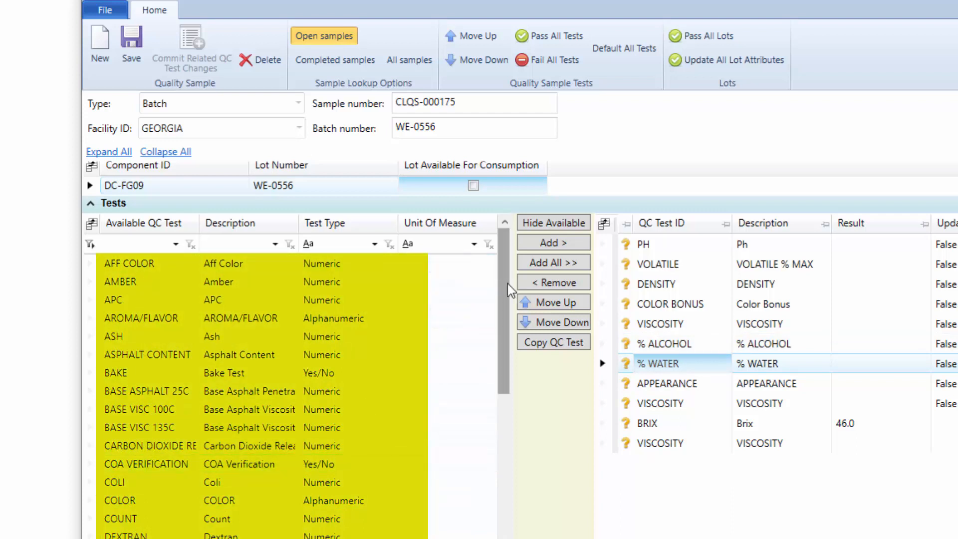
# Look through the list of available QC tests, and hide and reshow that list
pyautogui.moveTo(505, 286); pyautogui.dragTo(489, 396)
pyautogui.moveTo(499, 429); pyautogui.dragTo(504, 249)
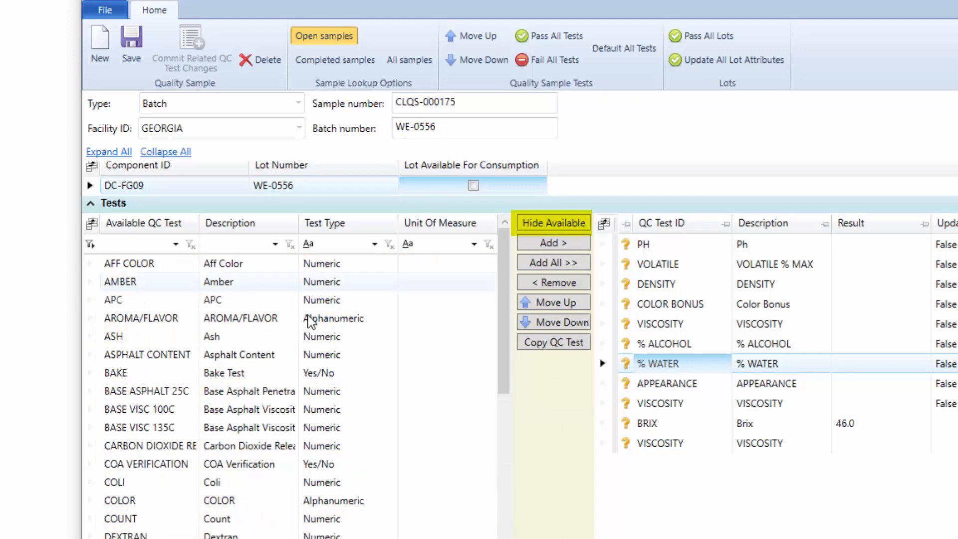
pyautogui.click(567, 227)
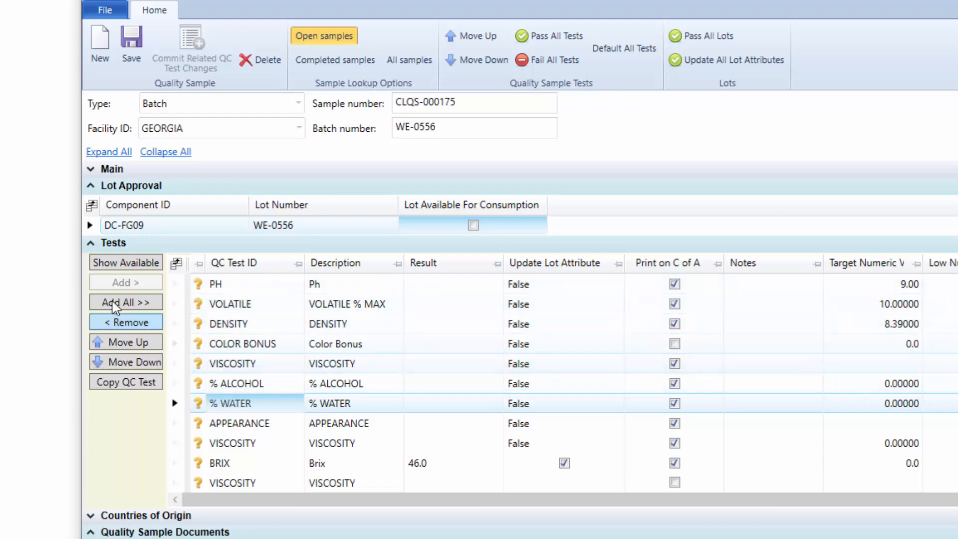
pyautogui.click(127, 263)
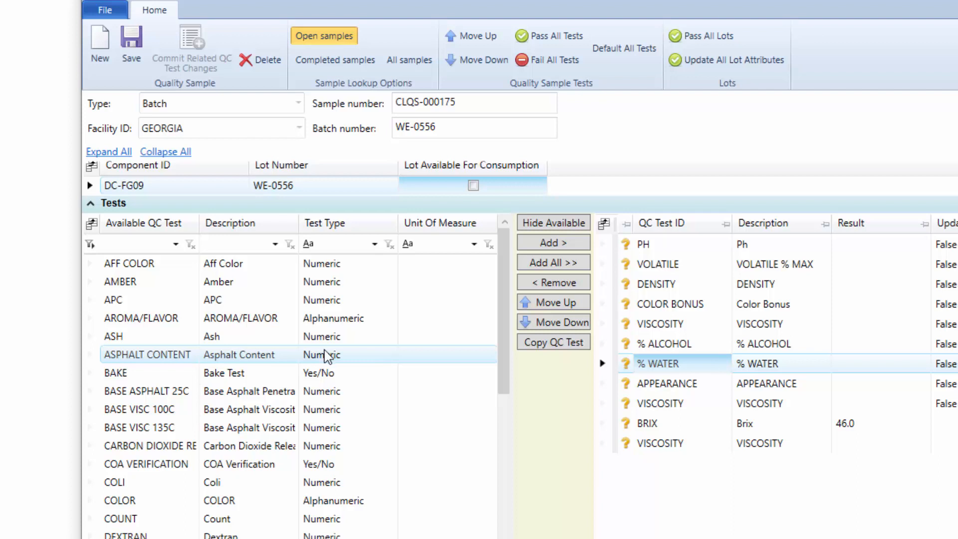
# Copy the PH test in the sample, and make another copy from the new PH row
pyautogui.click(648, 246)
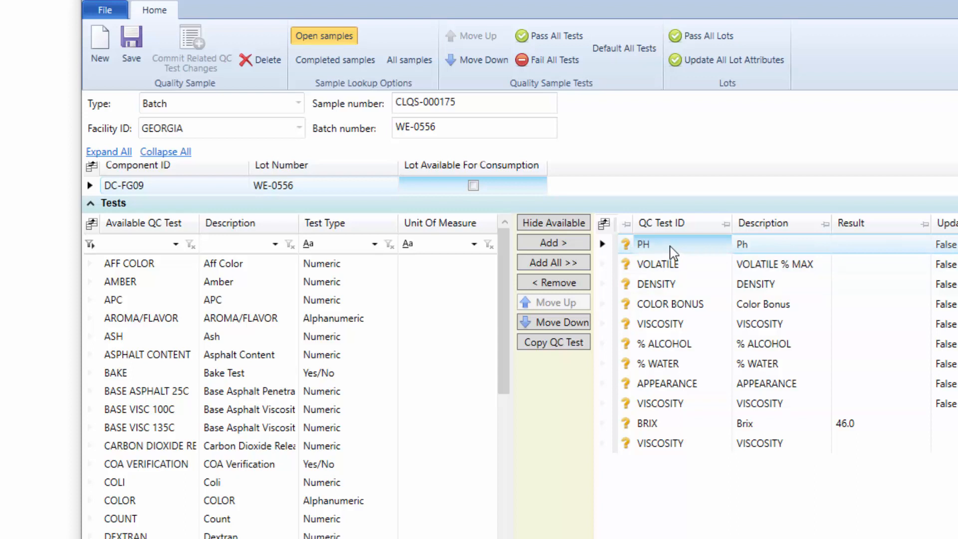
pyautogui.click(577, 345)
pyautogui.click(656, 466)
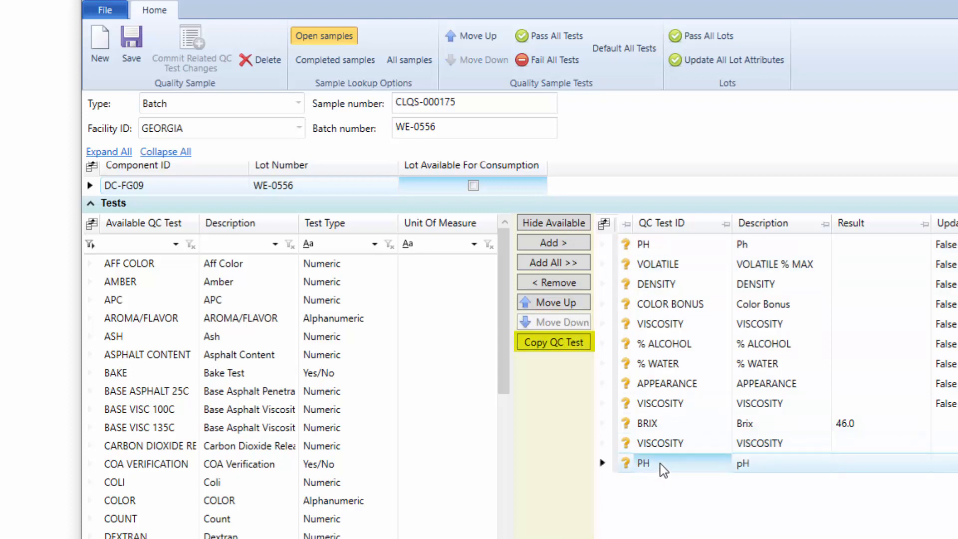
pyautogui.click(558, 346)
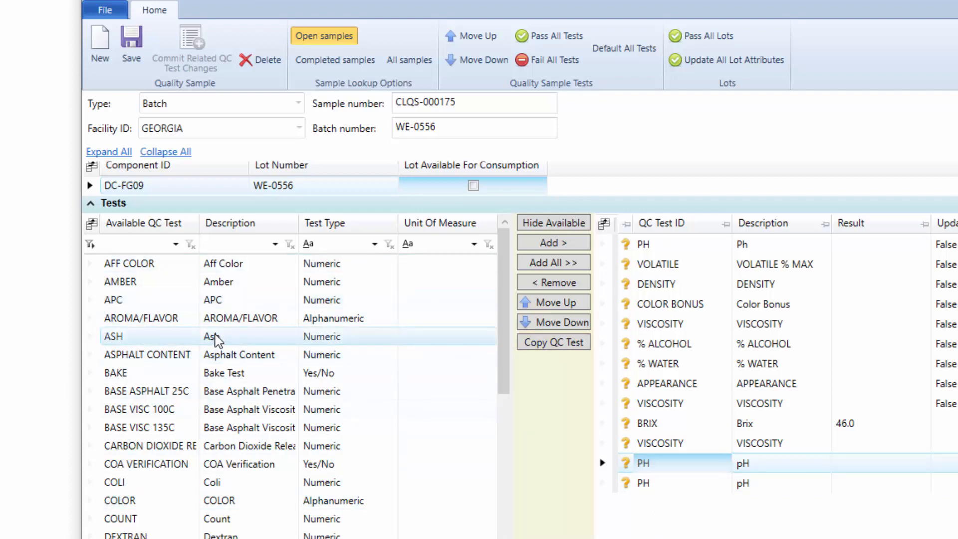
# Add the available ASH test to the quality sample and make one copy of it
pyautogui.click(139, 341)
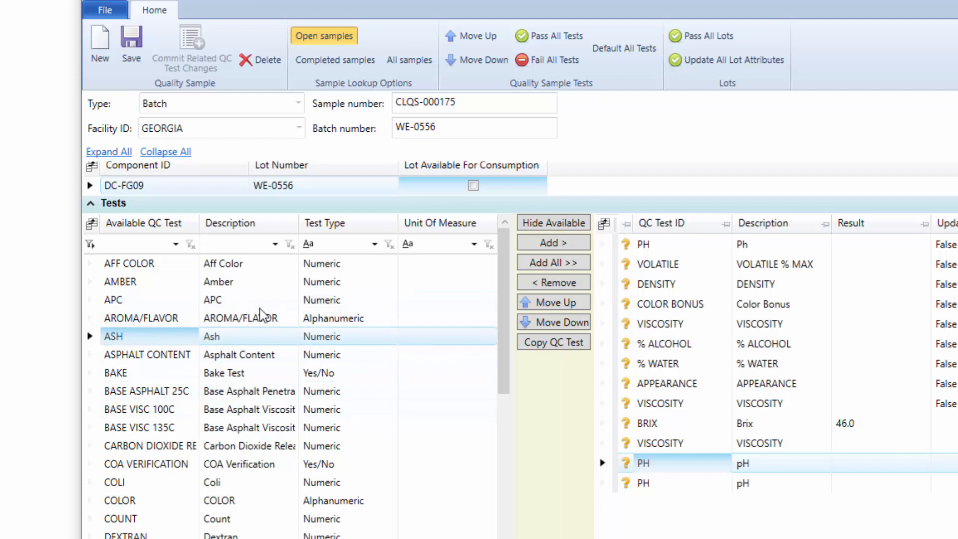
pyautogui.click(545, 244)
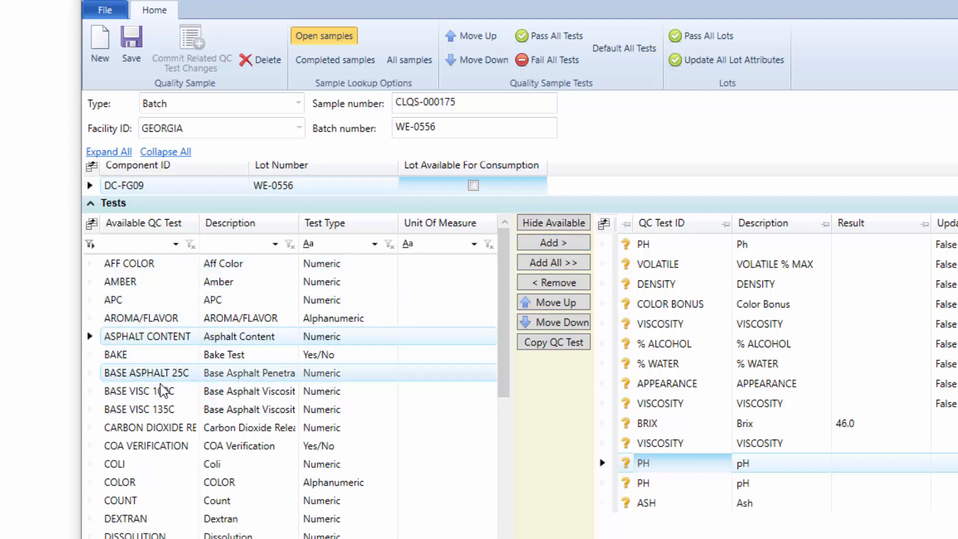
pyautogui.click(679, 504)
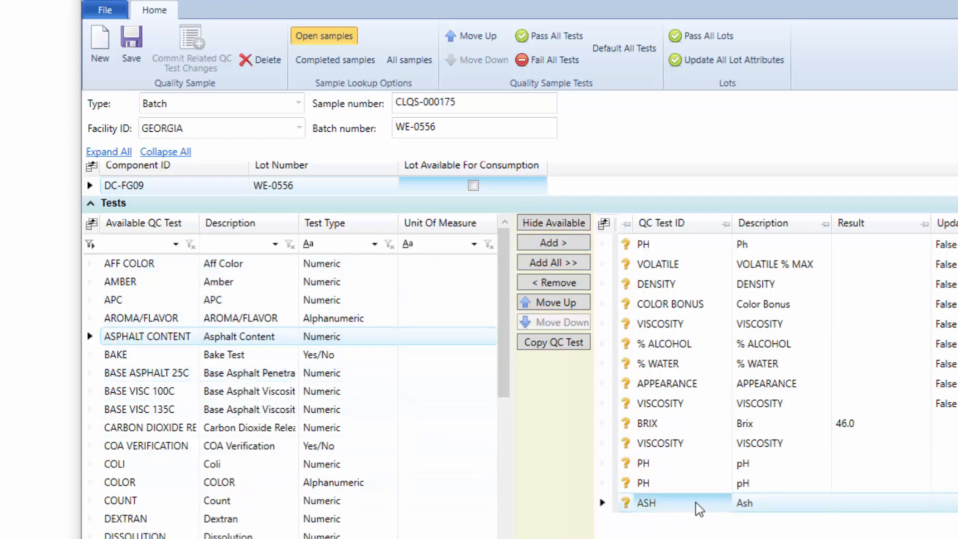
pyautogui.click(569, 343)
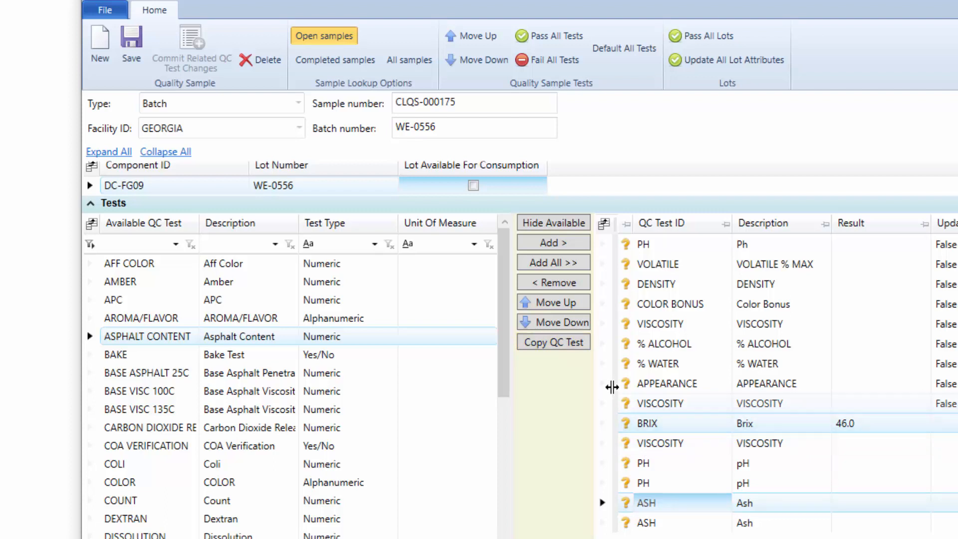
# Hide the available QC tests so only the sample's own tests are listed
pyautogui.click(574, 225)
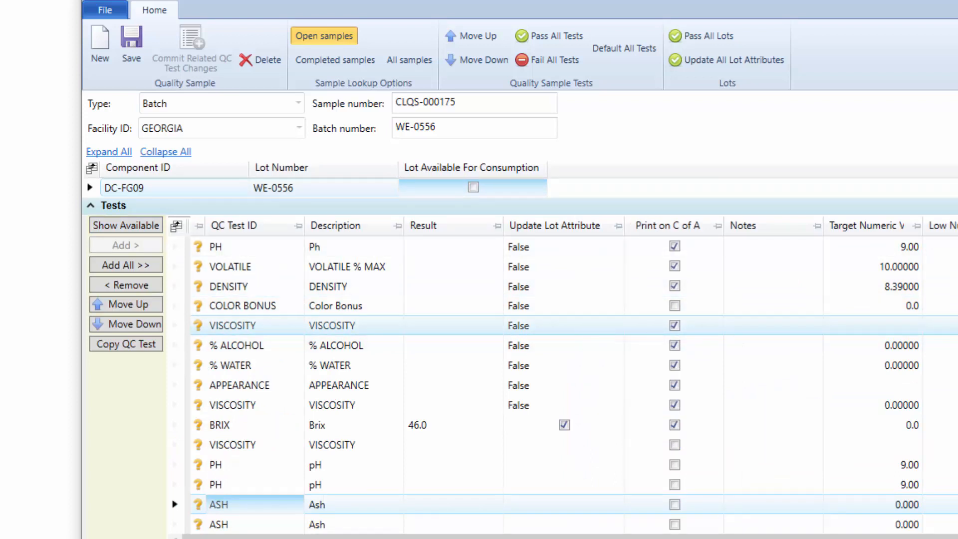
pyautogui.scroll(2, 519, 350)
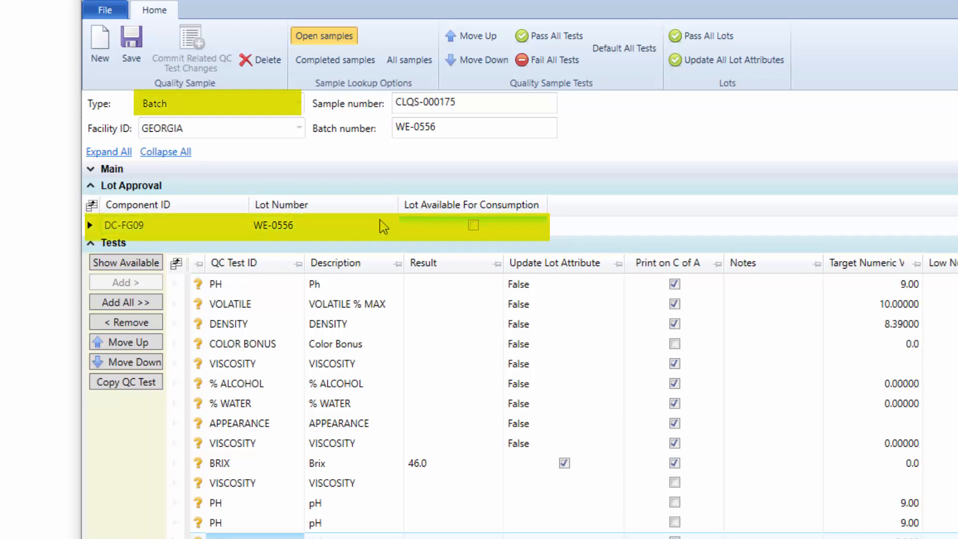
# Examine the component and lot number under Lot Approval and the result of the BRIX test
pyautogui.click(140, 225)
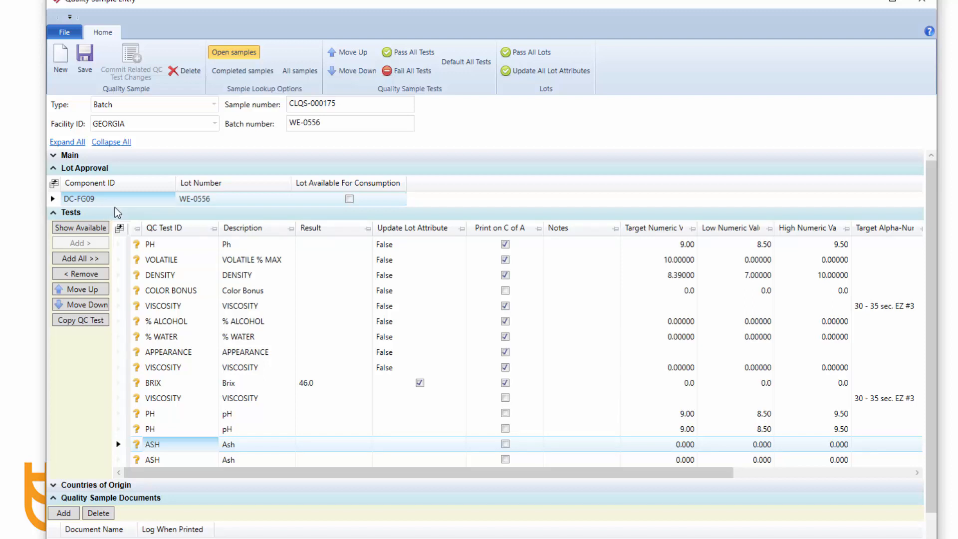
pyautogui.click(317, 382)
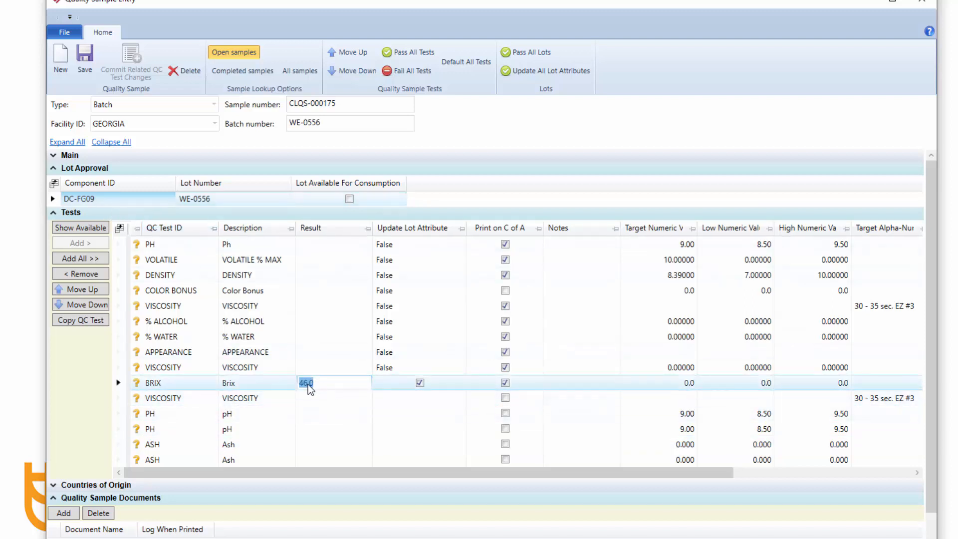
pyautogui.click(165, 382)
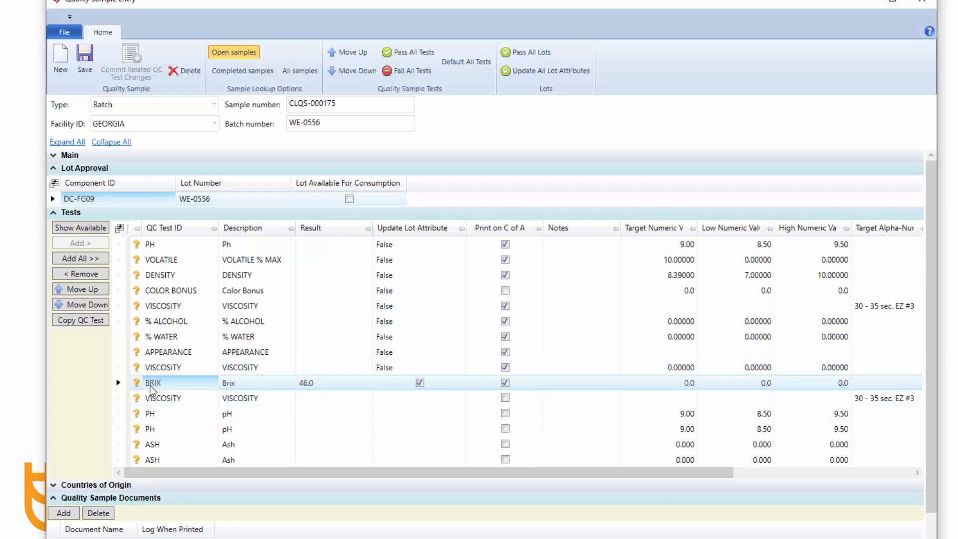
pyautogui.click(313, 385)
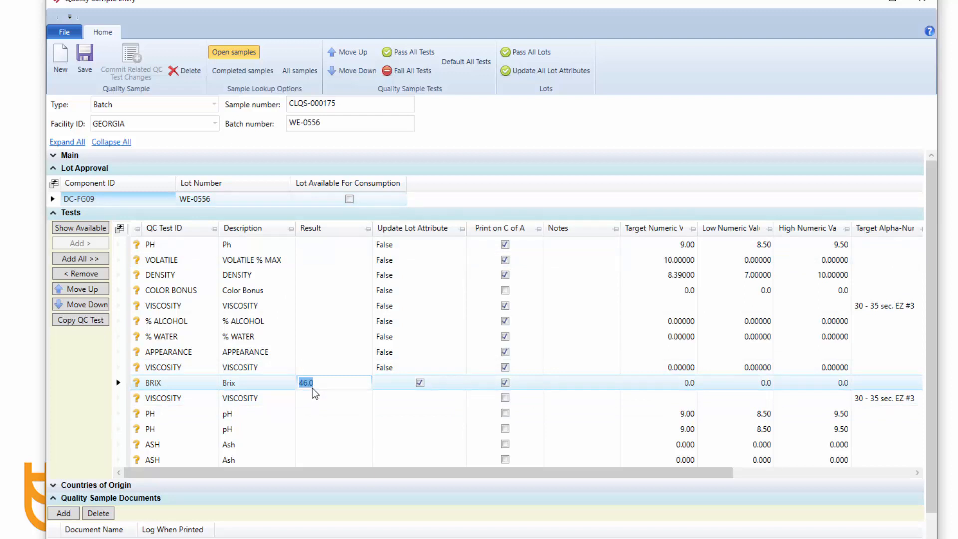
pyautogui.click(225, 199)
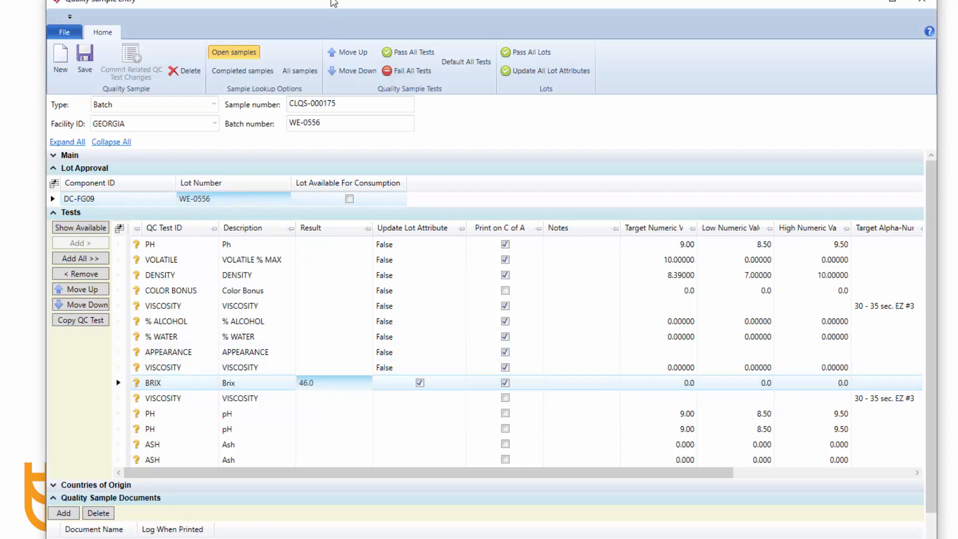
# Switch to the Vicinity main window and open Component Lot Data, placing its window fully in view
pyautogui.moveTo(331, 2); pyautogui.dragTo(447, 88)
pyautogui.click(390, 31)
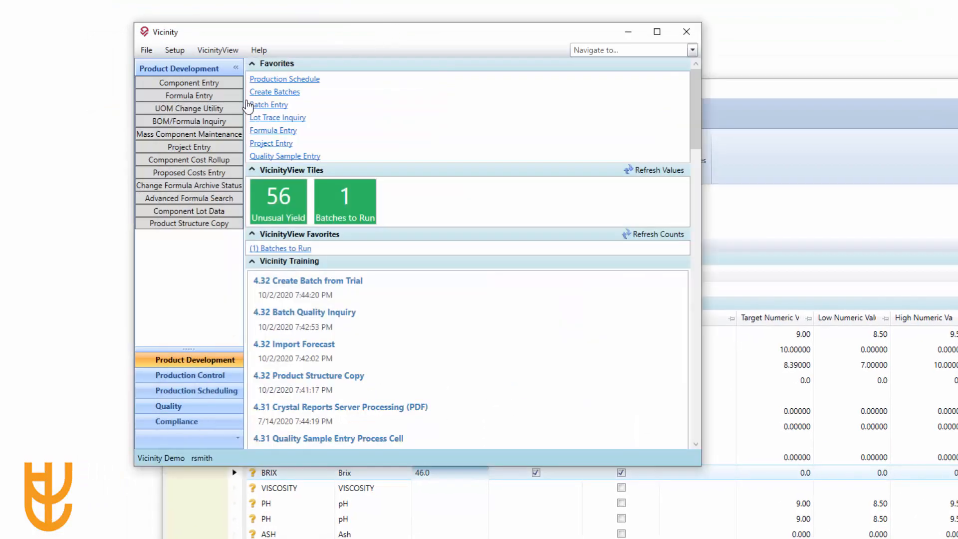
pyautogui.click(179, 212)
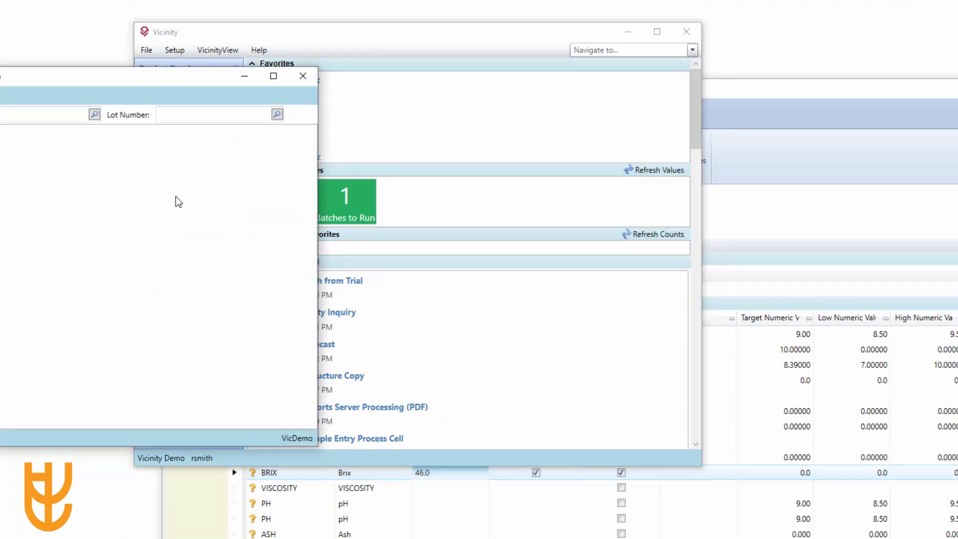
pyautogui.moveTo(133, 83); pyautogui.dragTo(470, 82)
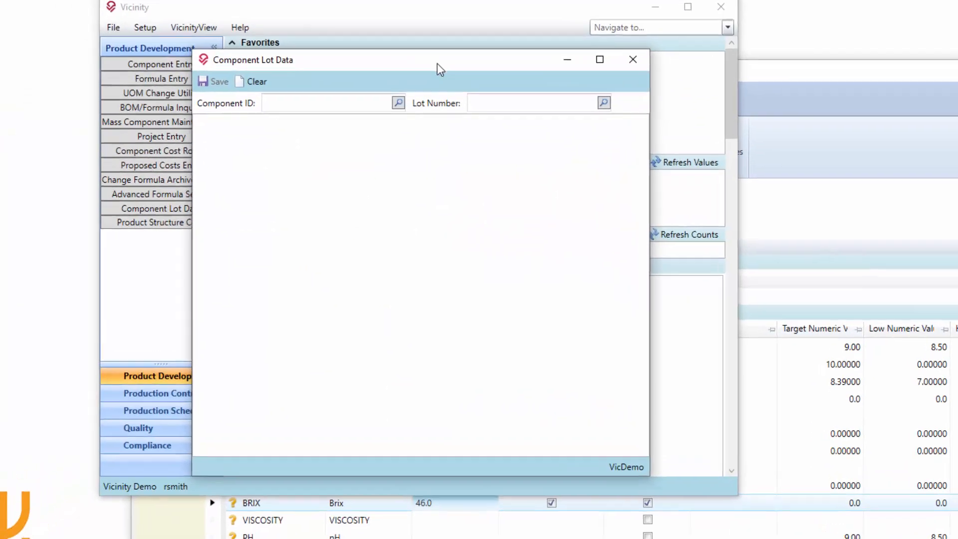
# Look up the lot attributes of component DC-FG09 for lot number WE-0556
pyautogui.click(357, 116)
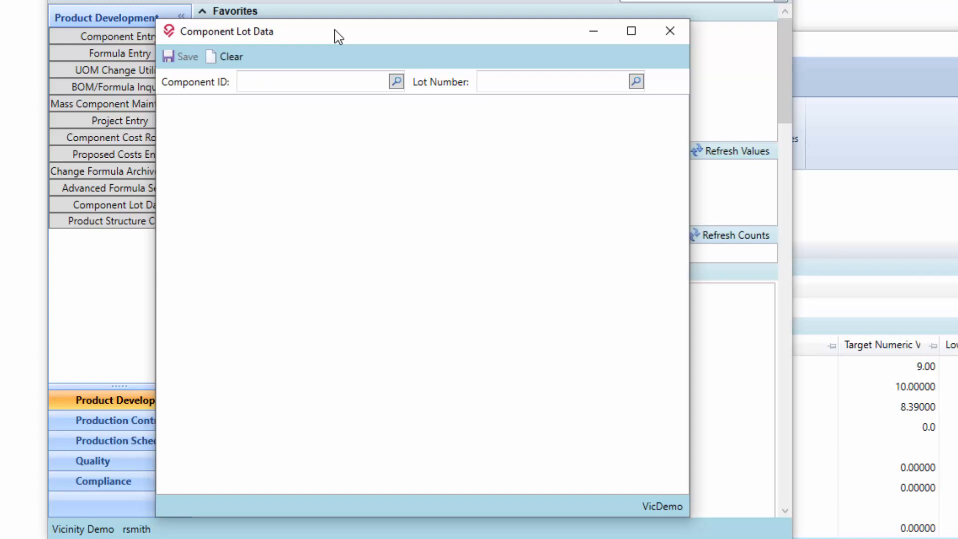
pyautogui.write('D')
pyautogui.write('G0-9')
pyautogui.press('BackSpace')
pyautogui.press('BackSpace')
pyautogui.write('9')
pyautogui.press('BackSpace')
pyautogui.write('9')
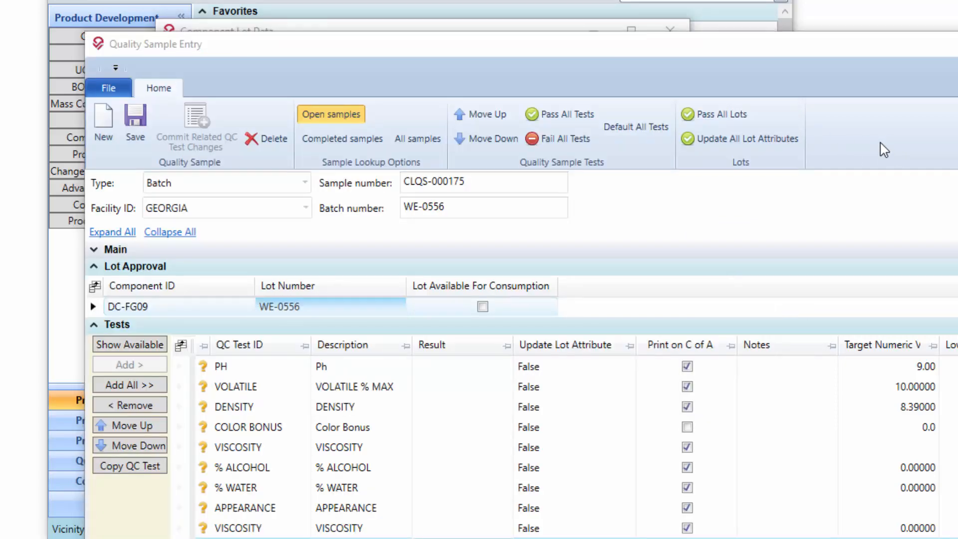
pyautogui.hotkey('alt', 'Tab')
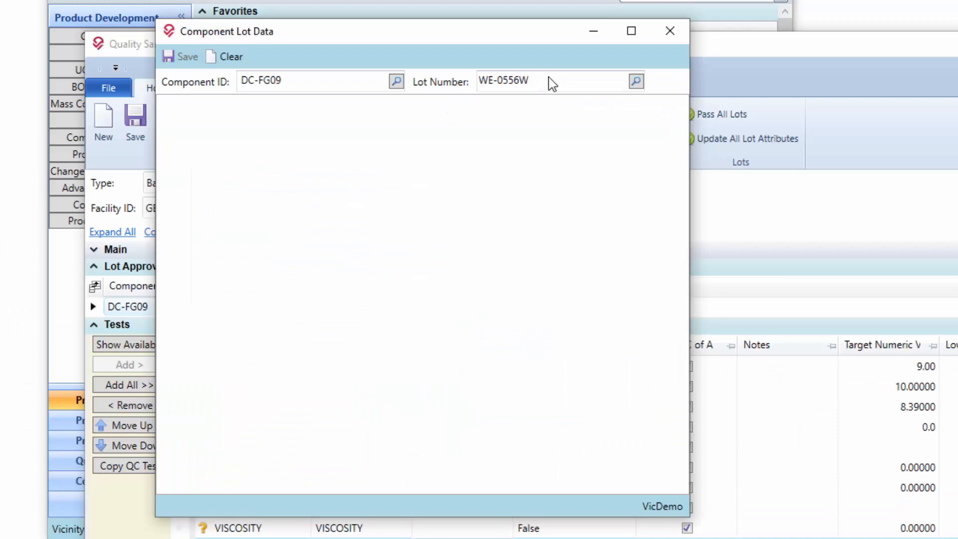
pyautogui.press('BackSpace')
pyautogui.press('Tab')
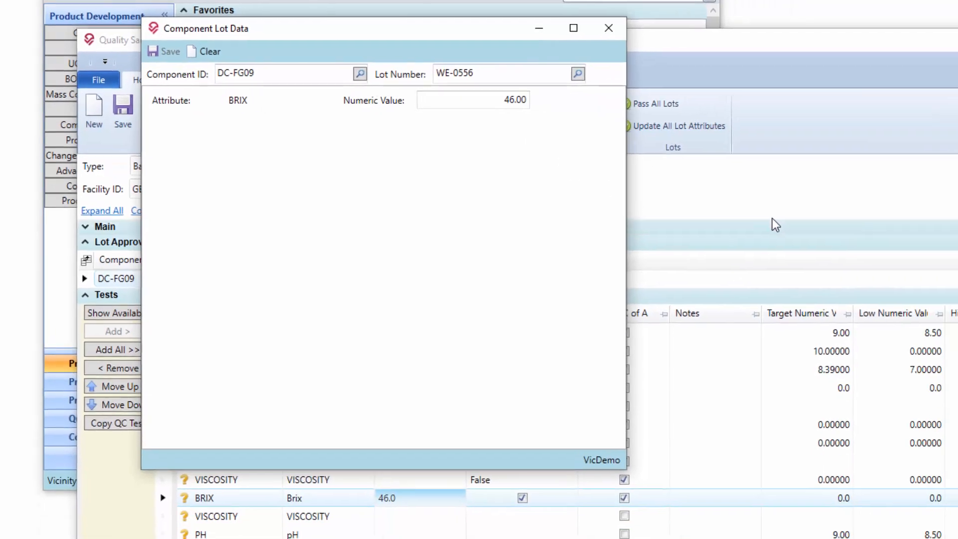
# Compare the BRIX test's result and lot attribute update setting in the sample with the lot's BRIX numeric value
pyautogui.click(852, 241)
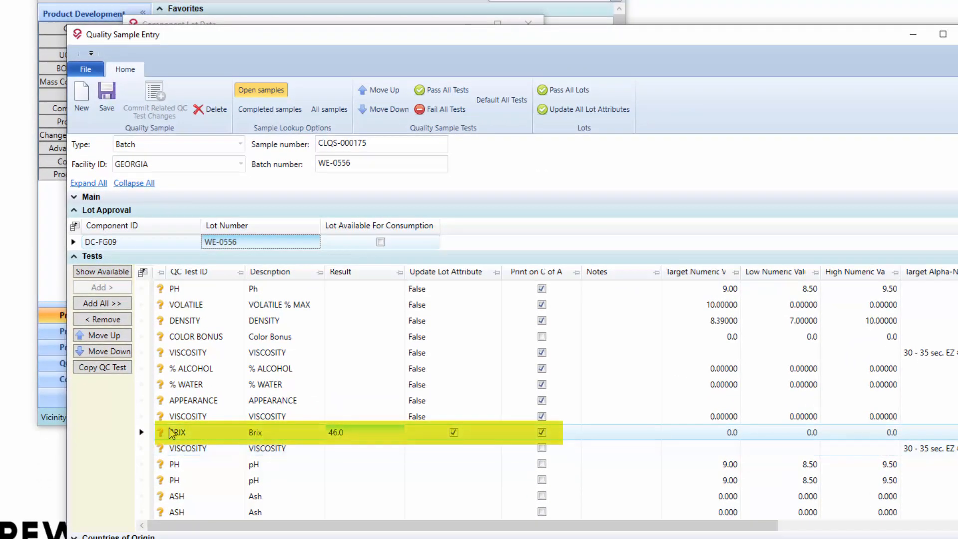
pyautogui.click(453, 432)
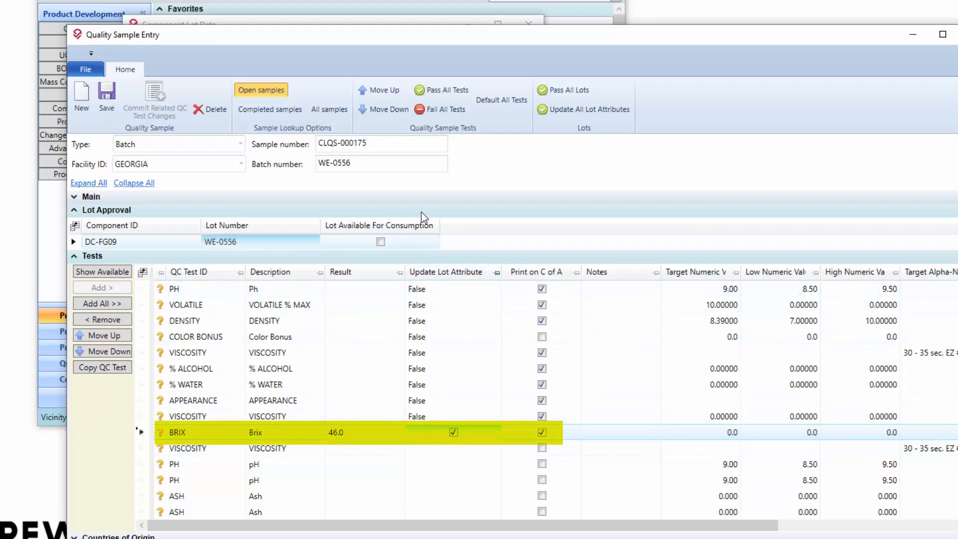
pyautogui.moveTo(376, 54); pyautogui.dragTo(369, 96)
pyautogui.click(359, 23)
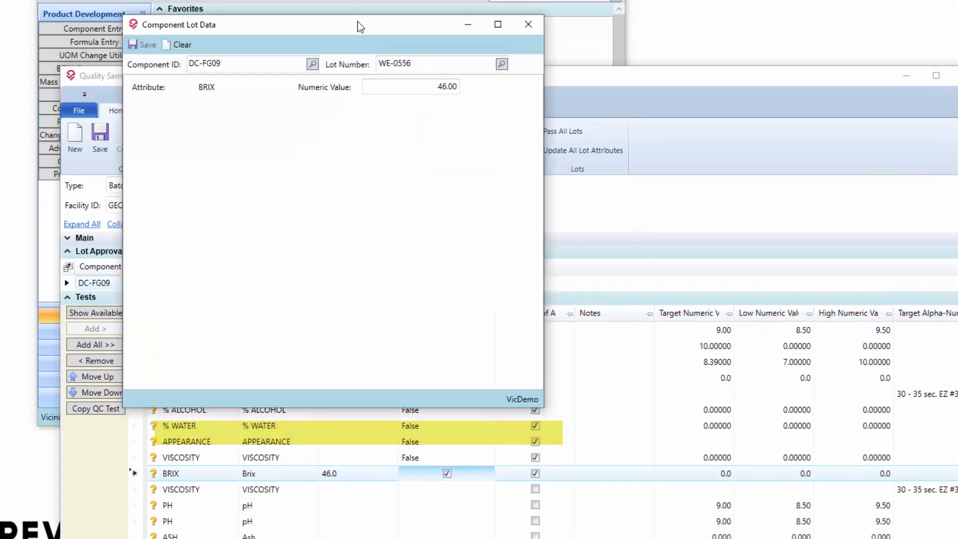
pyautogui.click(453, 88)
pyautogui.moveTo(434, 88); pyautogui.dragTo(463, 94)
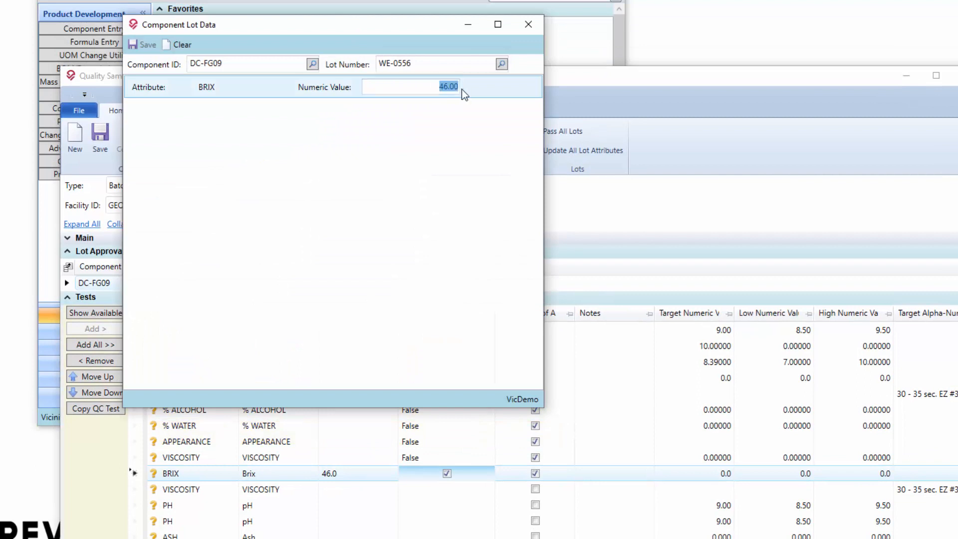
# Set the BRIX test result to 47.0 in the quality sample and save the sample
pyautogui.click(347, 474)
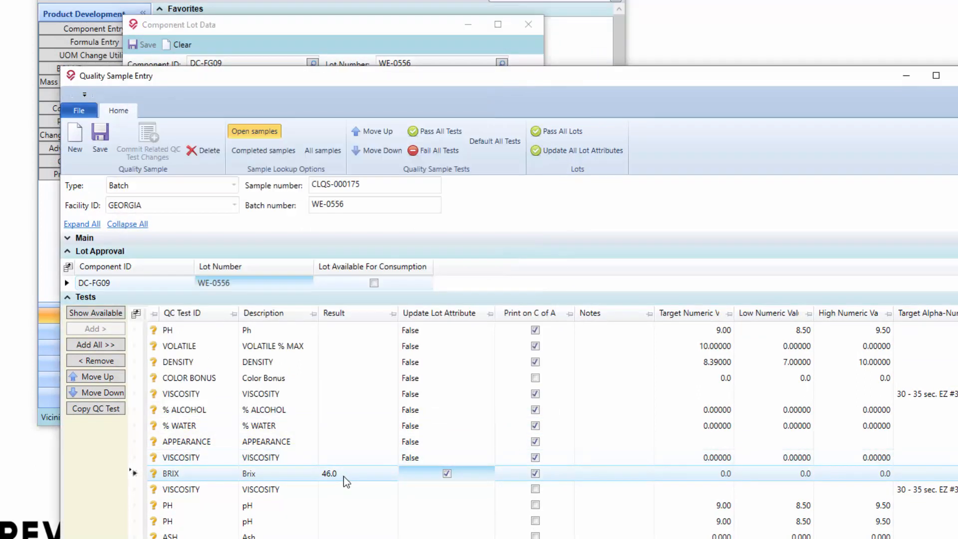
pyautogui.write('47')
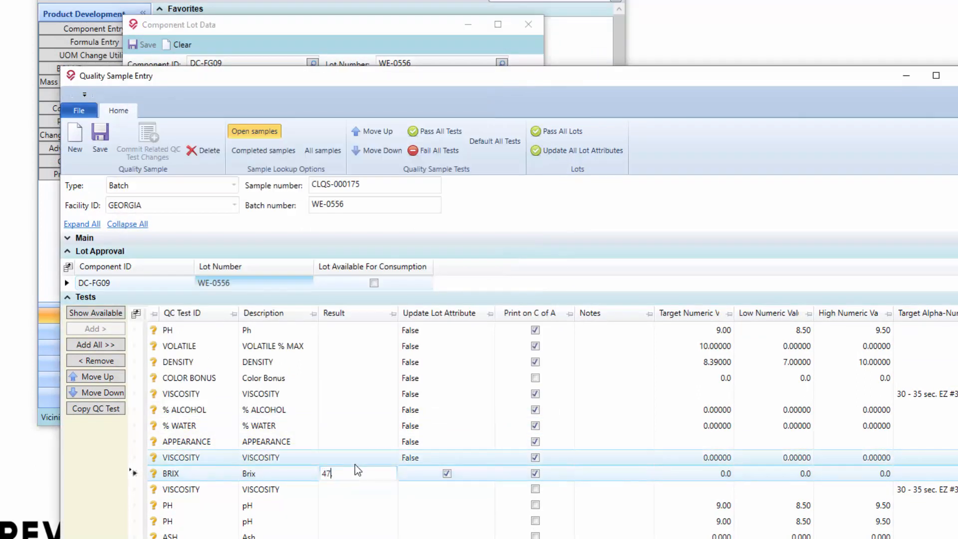
pyautogui.write('.0')
pyautogui.click(100, 136)
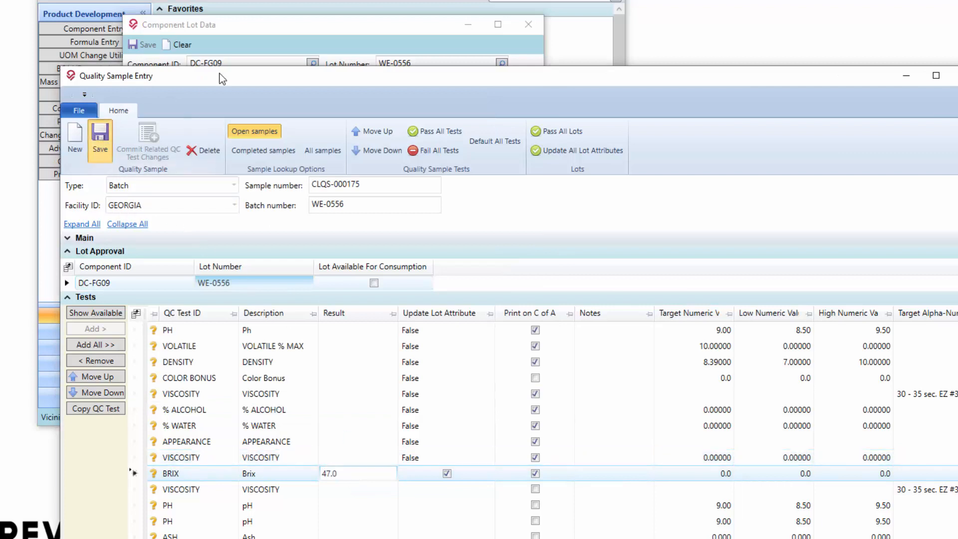
# Clear Component Lot Data and look up the attributes of component DC-FG09, lot number WE-0556, again
pyautogui.click(277, 26)
pyautogui.click(185, 46)
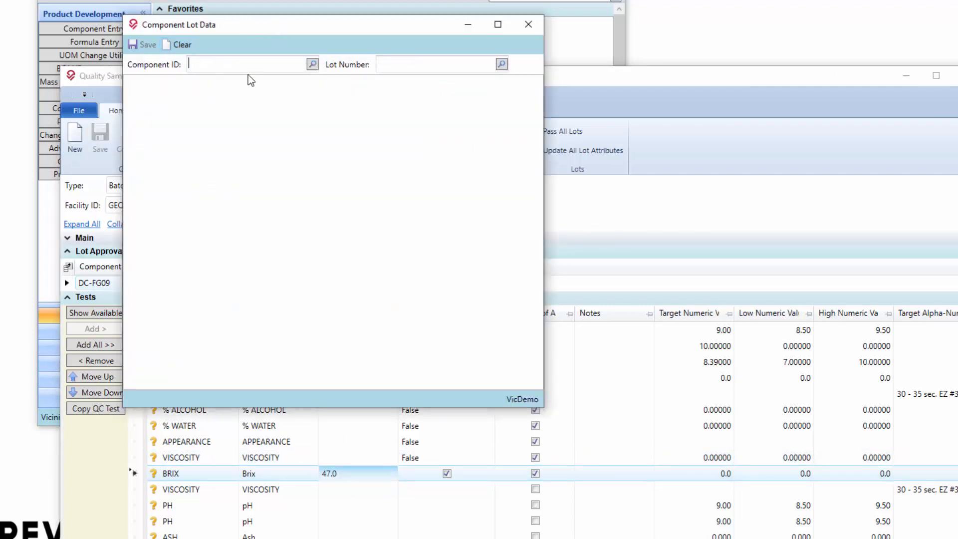
pyautogui.write('DC-FG09')
pyautogui.press('Tab')
pyautogui.write('WE-')
pyautogui.press('BackSpace')
pyautogui.press('BackSpace')
pyautogui.press('BackSpace')
pyautogui.write('WE-0556')
pyautogui.press('Tab')
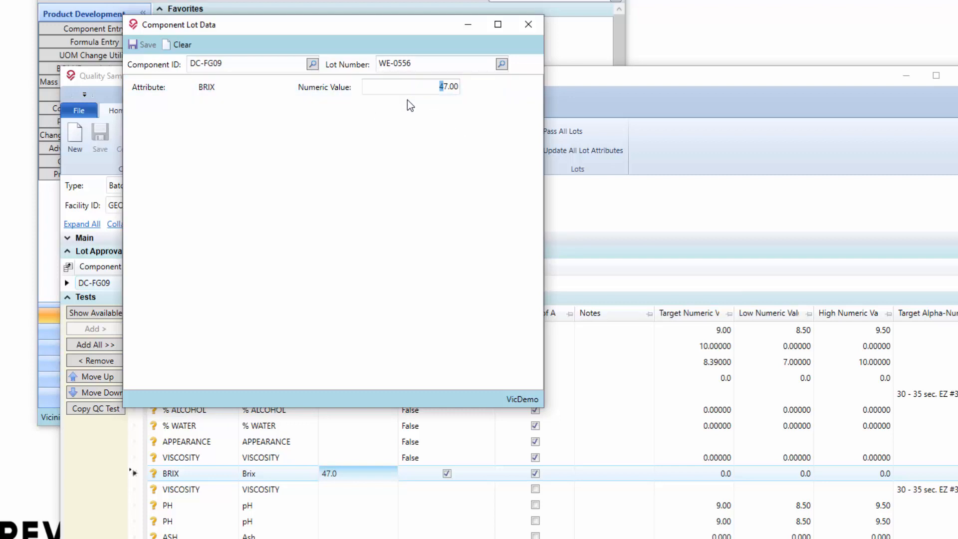
# Check the lot's BRIX numeric value against the BRIX result in the quality sample, and close Component Lot Data
pyautogui.click(617, 87)
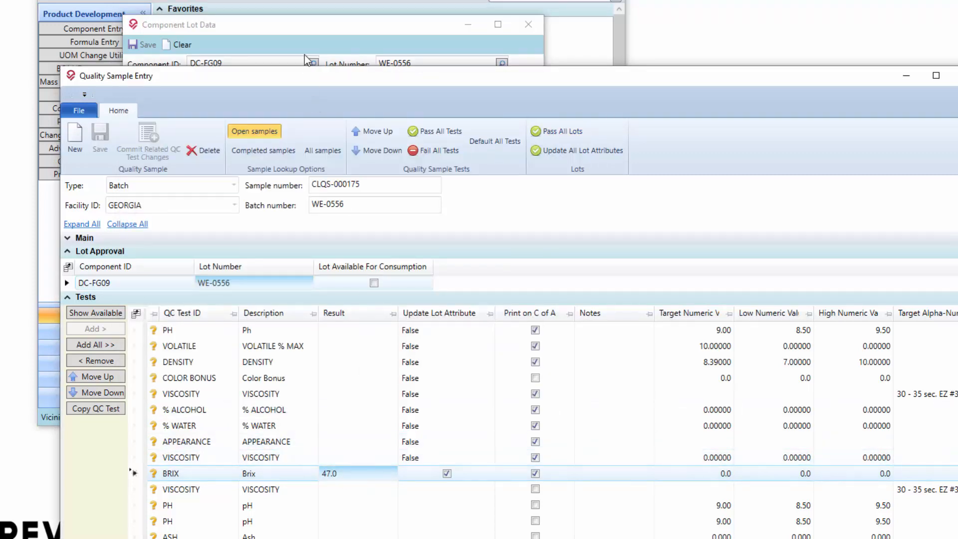
pyautogui.click(295, 20)
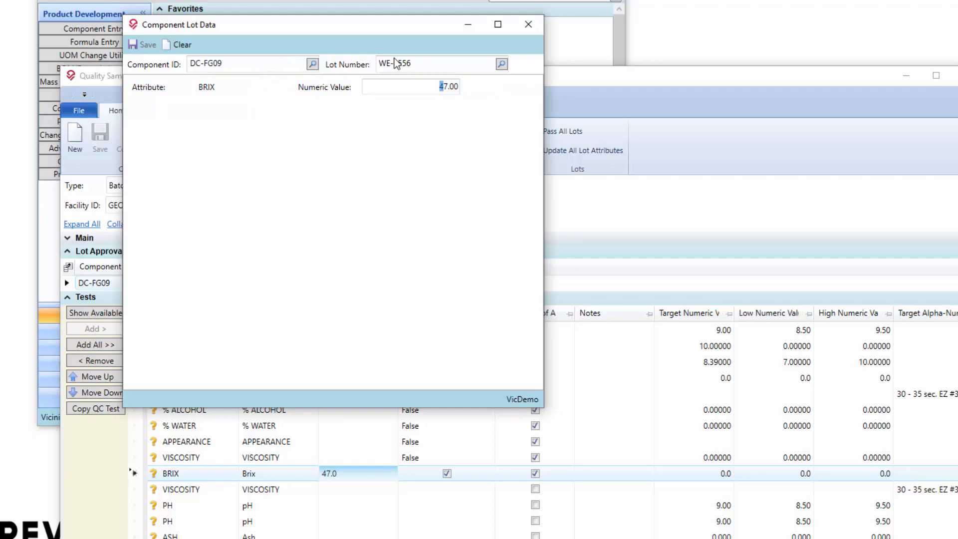
pyautogui.click(528, 25)
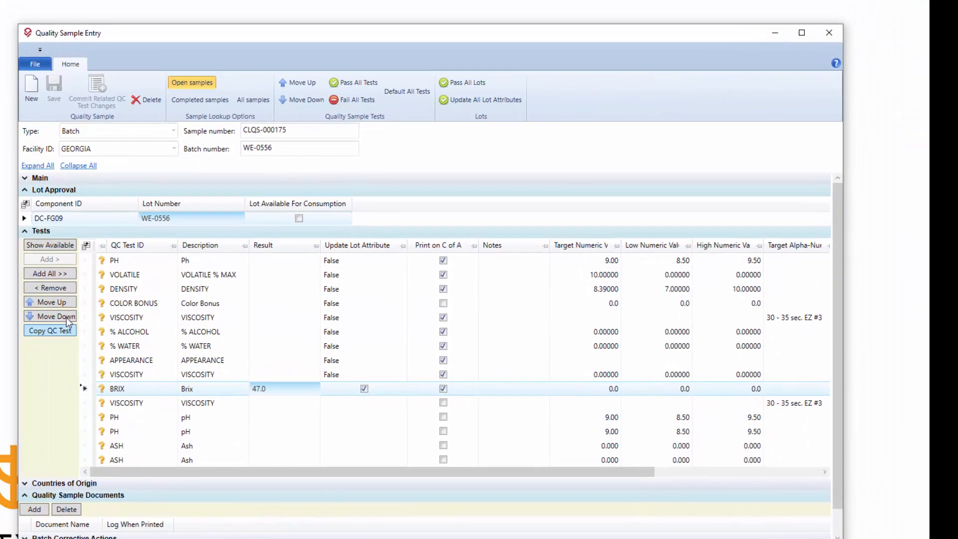
# Move the BRIX test one row down in the sample's test list, below the VISCOSITY test that follows it
pyautogui.click(13, 276)
pyautogui.click(12, 277)
pyautogui.click(71, 303)
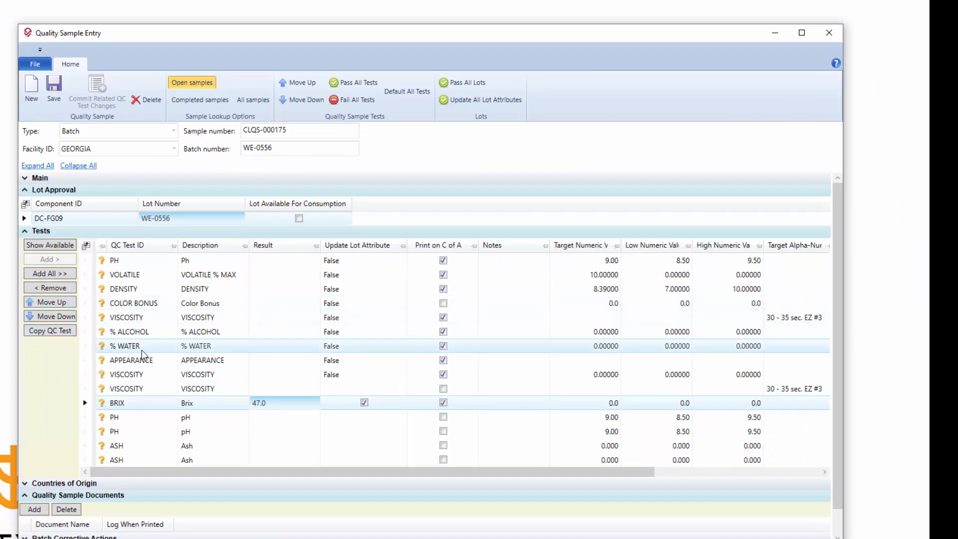
# Select the upper of the two ASH tests at the end of the sample's test list
pyautogui.click(127, 457)
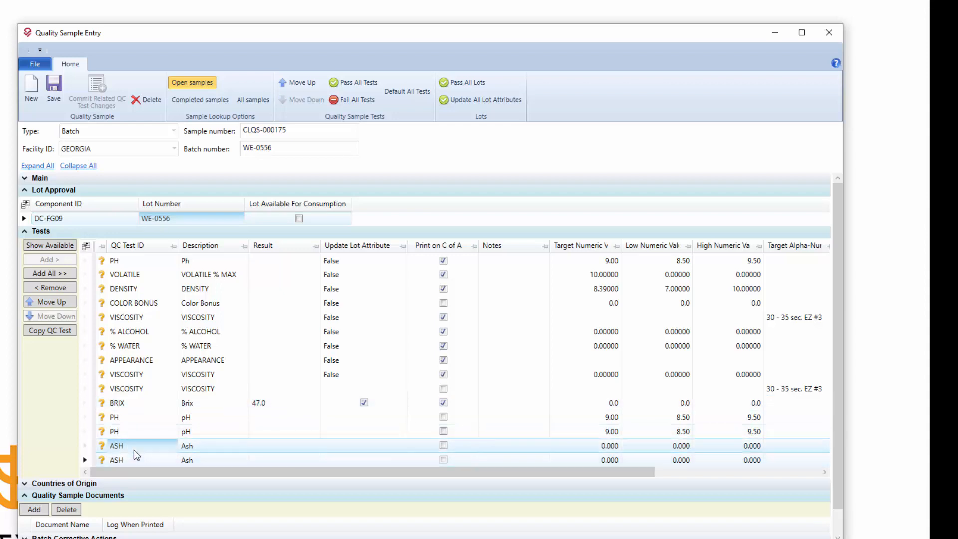
pyautogui.click(135, 450)
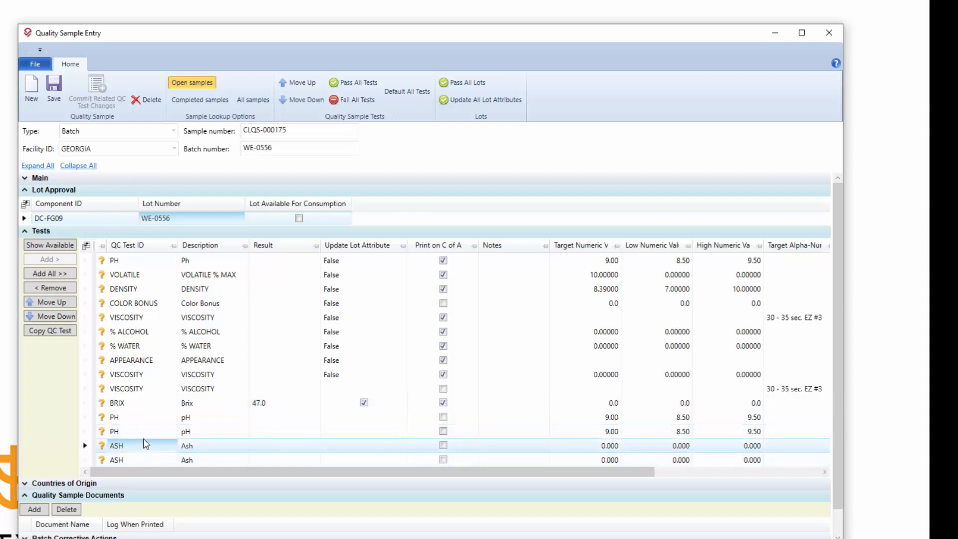